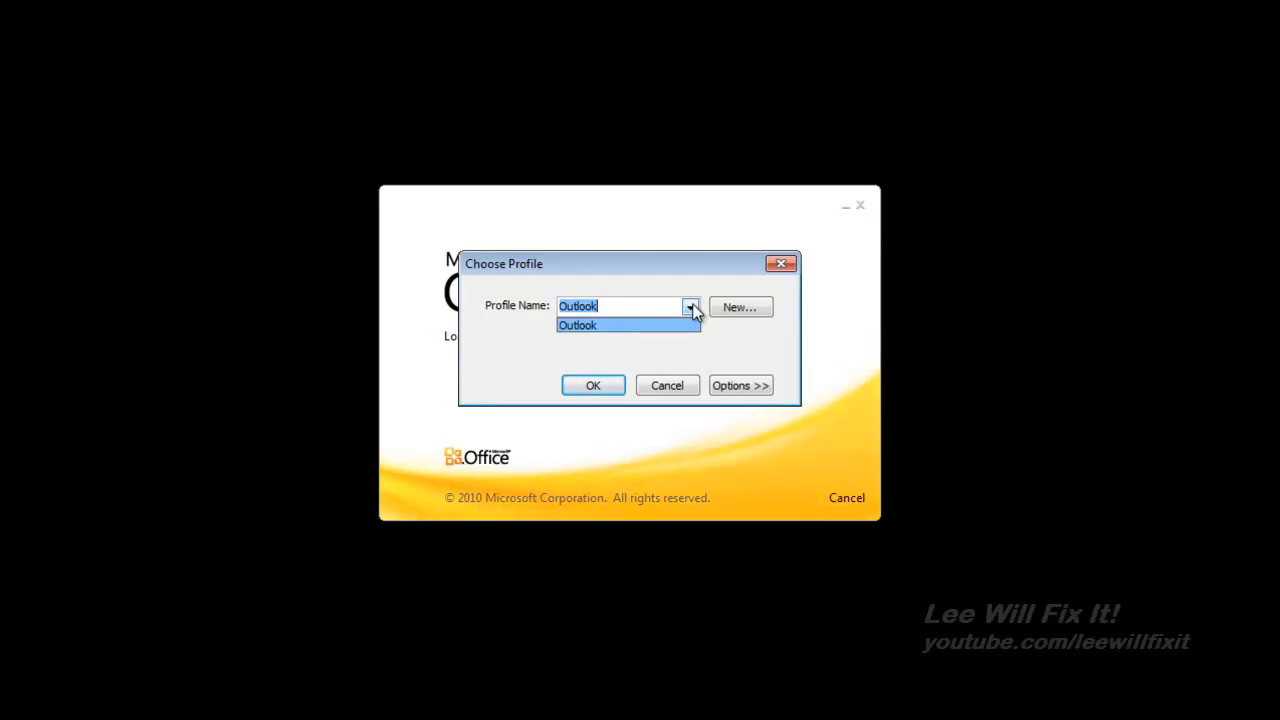
Step: Try to set the Outlook profile as the default in the profile prompt, and start with that profile
left_click(694, 311)
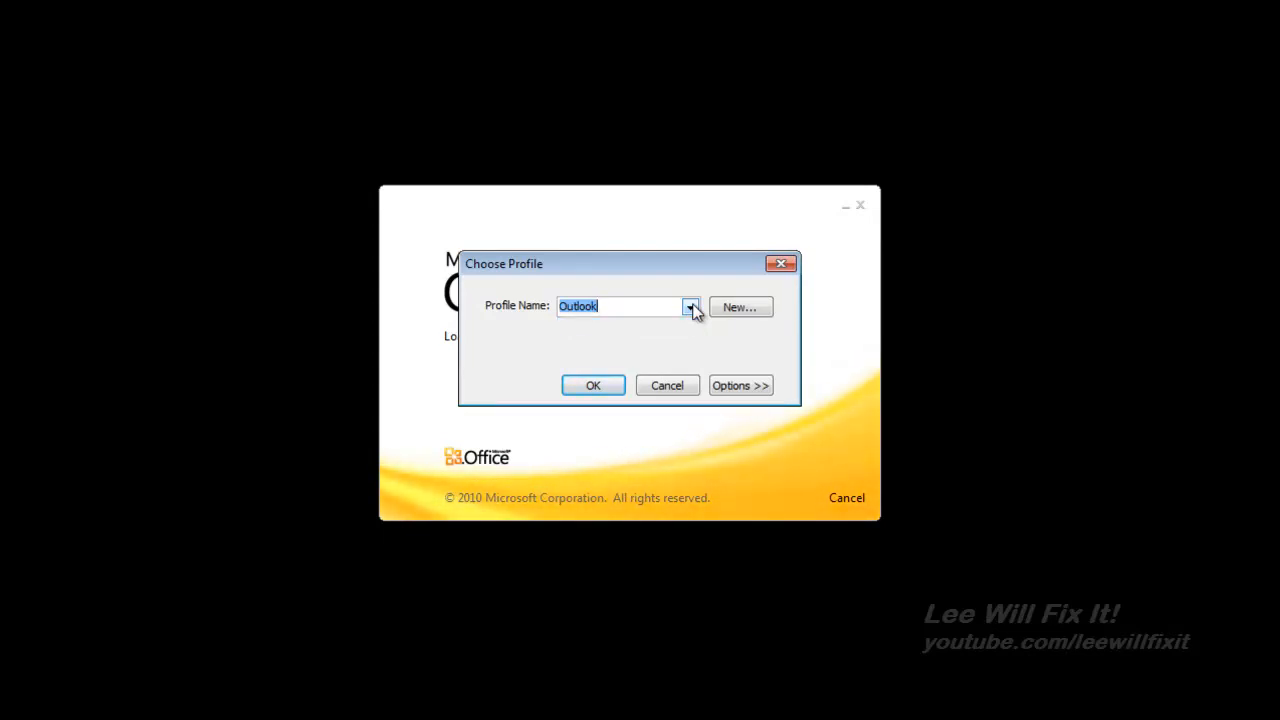
left_click(761, 387)
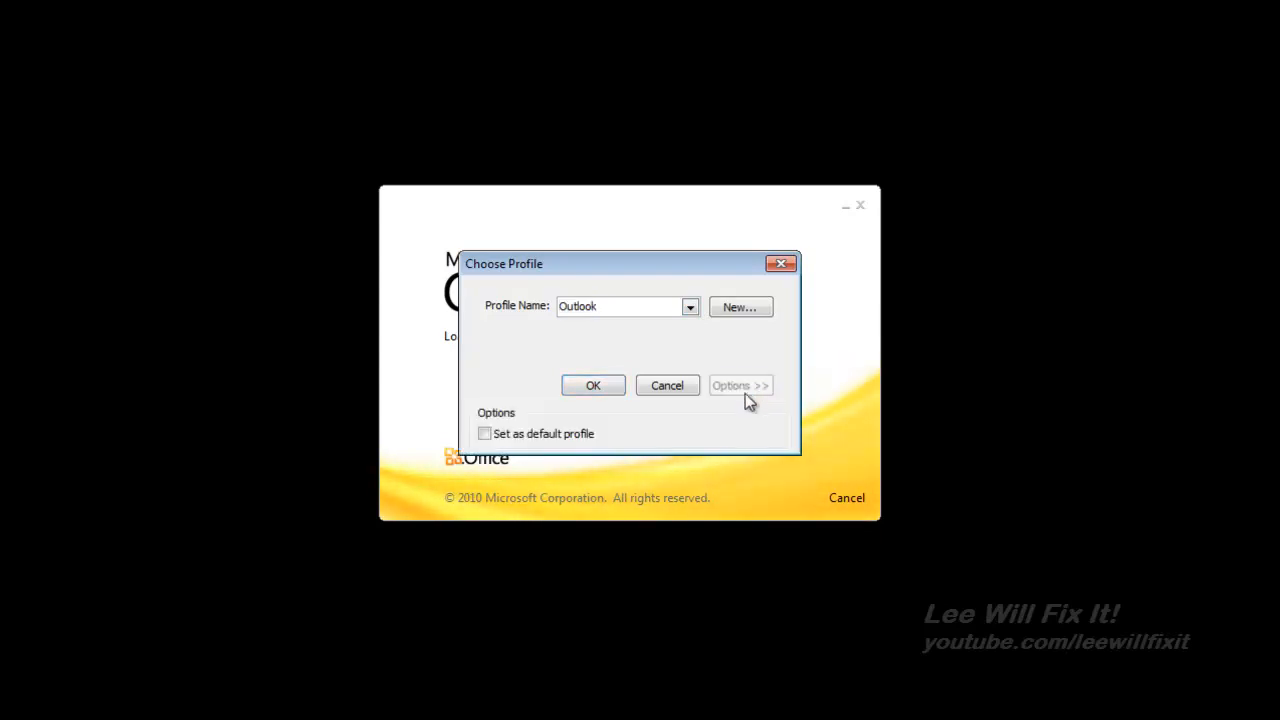
left_click(484, 436)
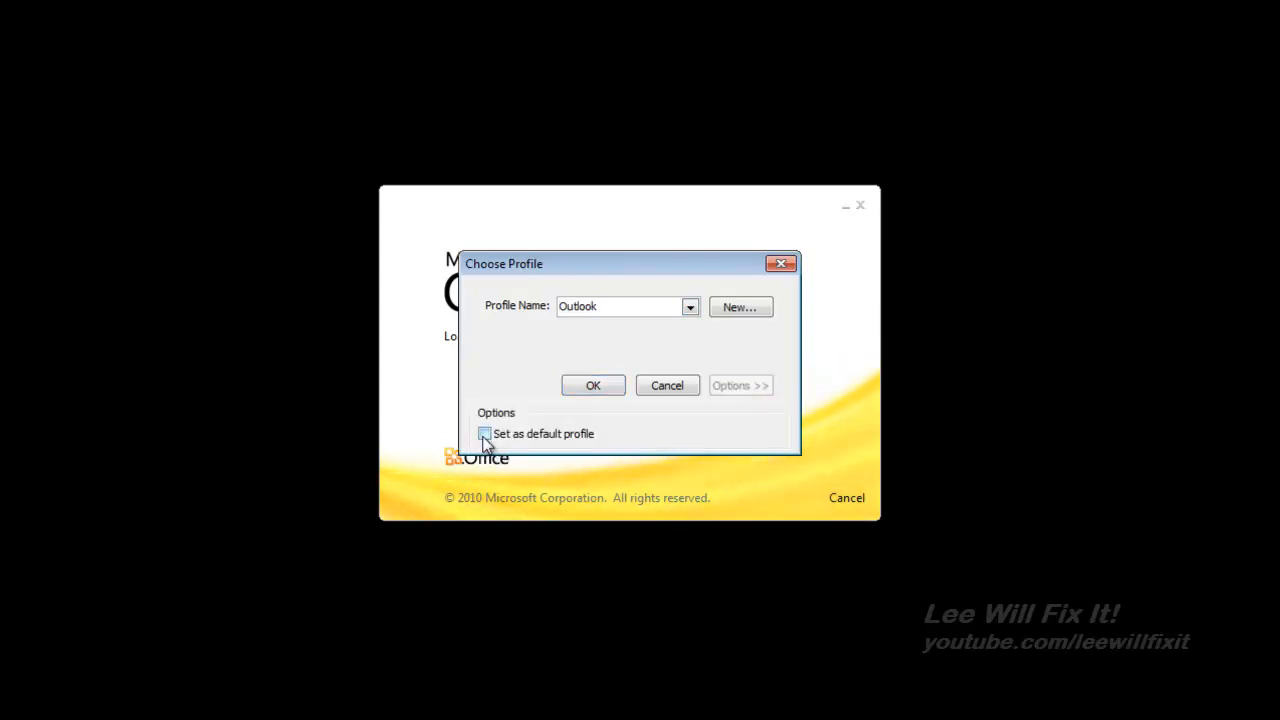
left_click(597, 388)
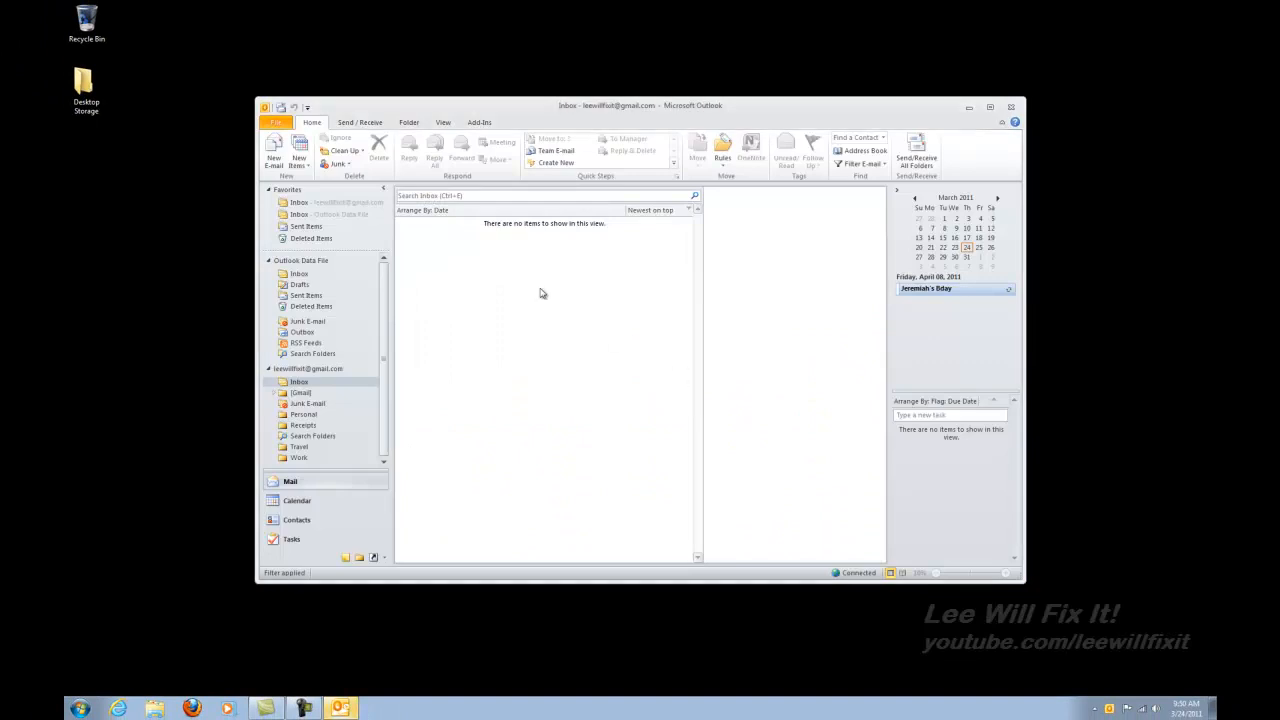
Step: Exit Outlook and launch Microsoft Outlook 2010 again to bring up the profile prompt
left_click(276, 122)
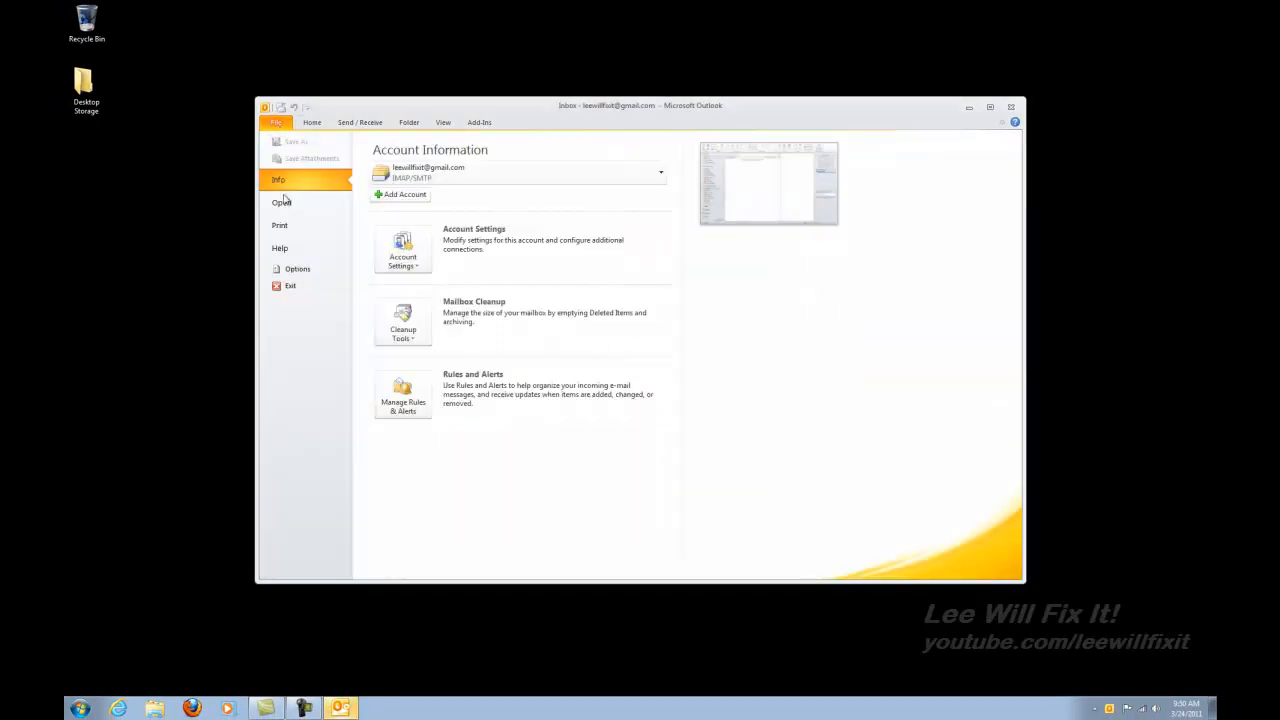
left_click(288, 286)
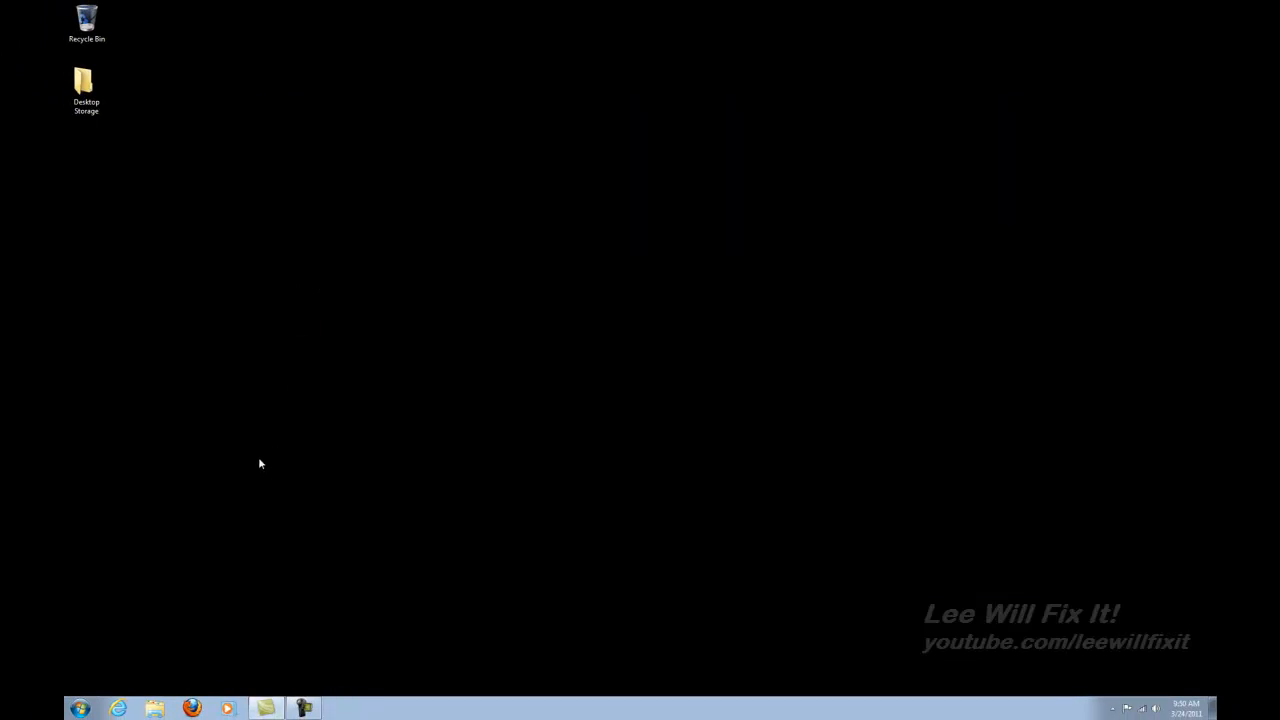
left_click(84, 712)
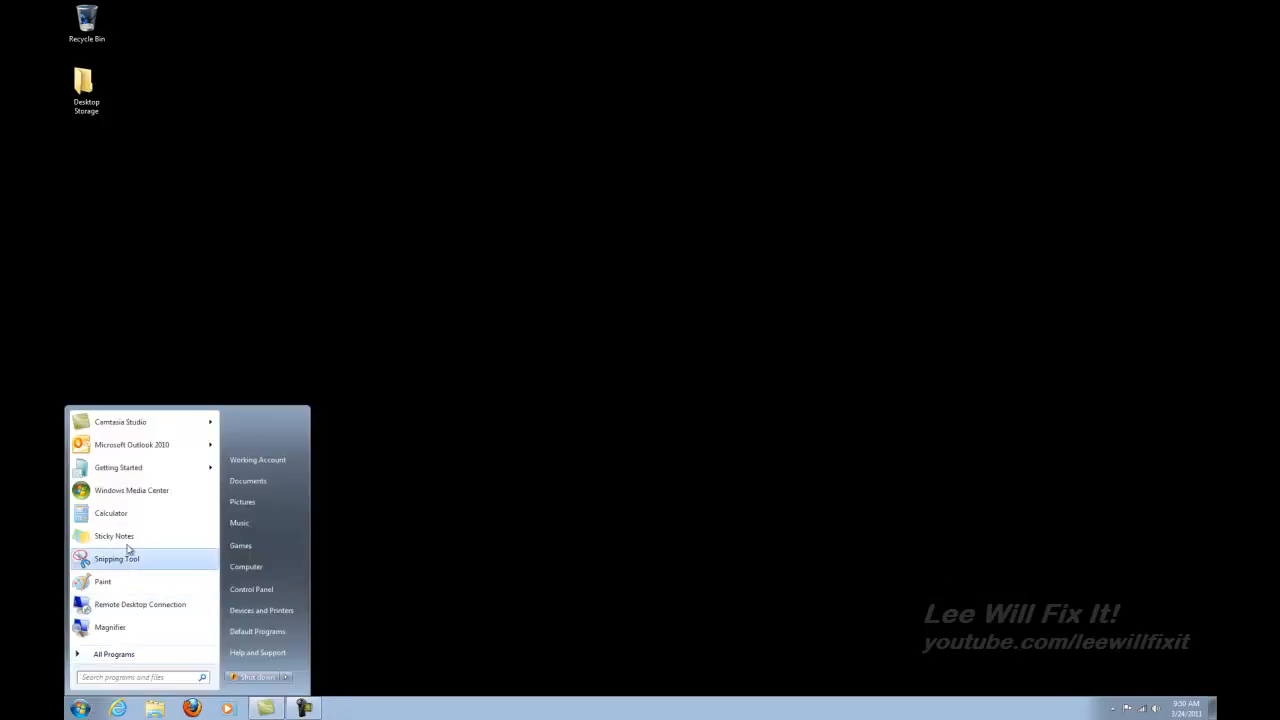
left_click(140, 448)
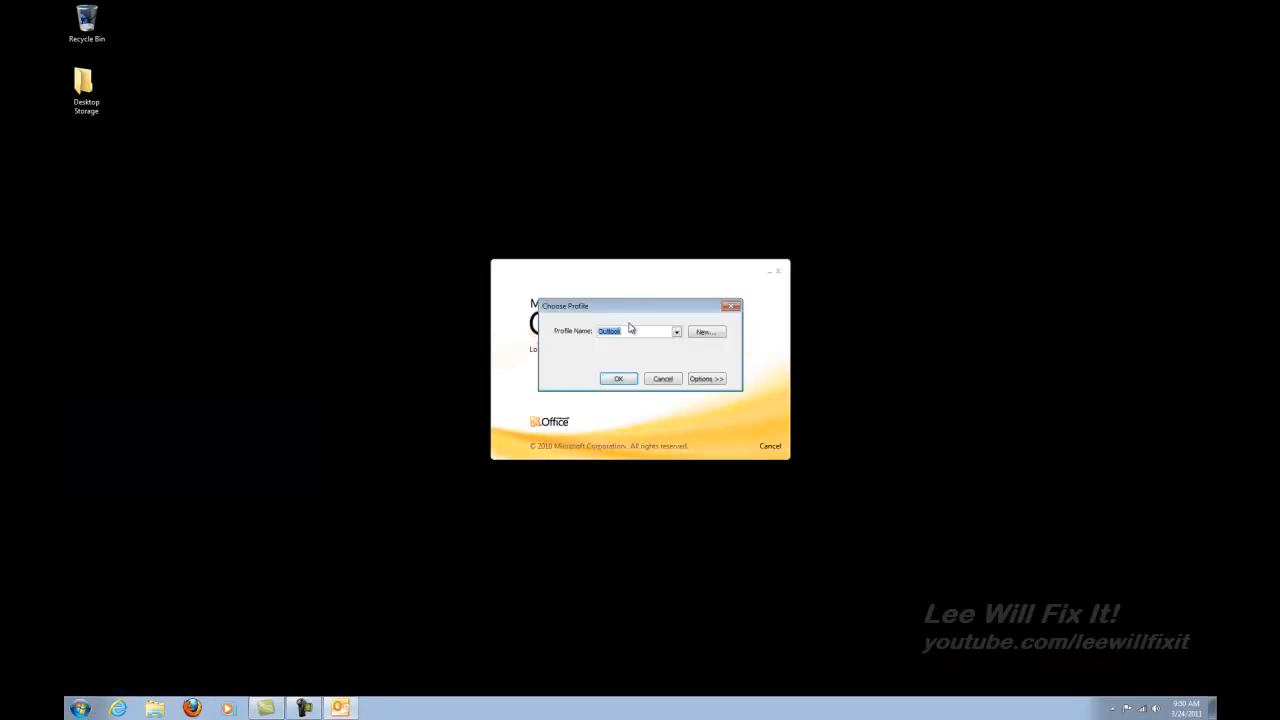
Step: Mark the Outlook profile as default in the prompt's extra options, check the available profiles, and cancel the startup
left_click(718, 382)
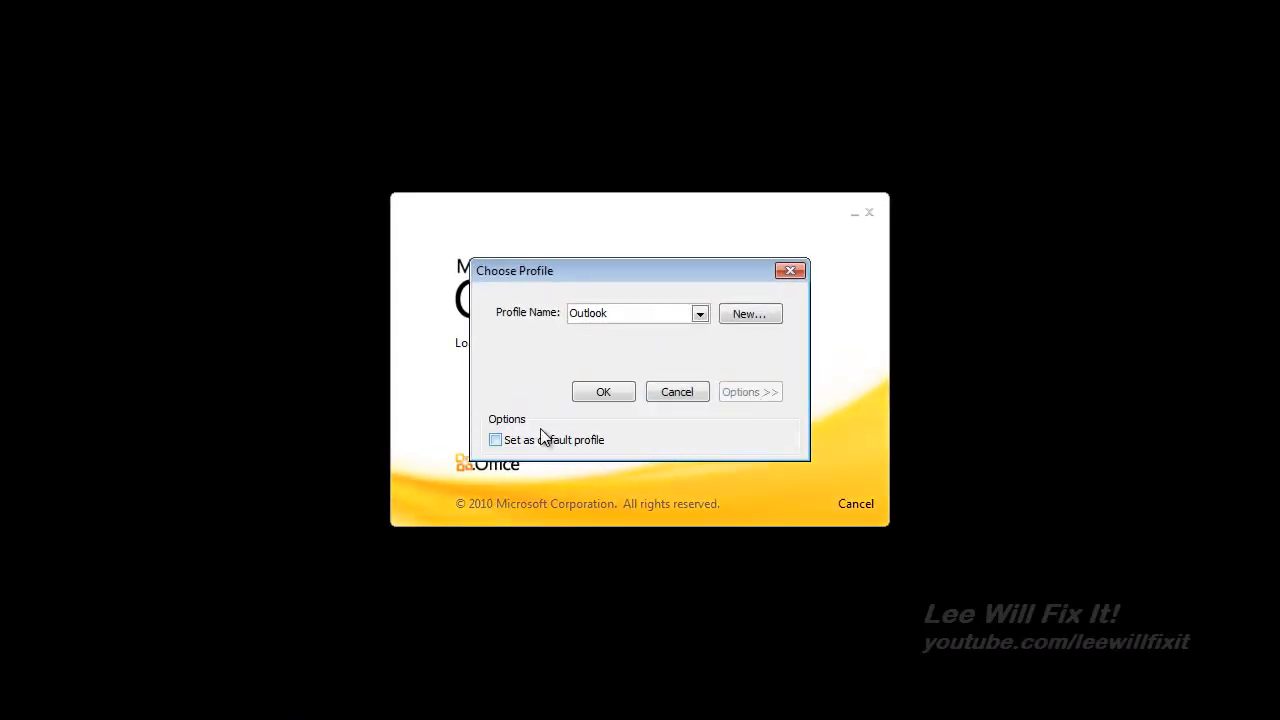
left_click(699, 314)
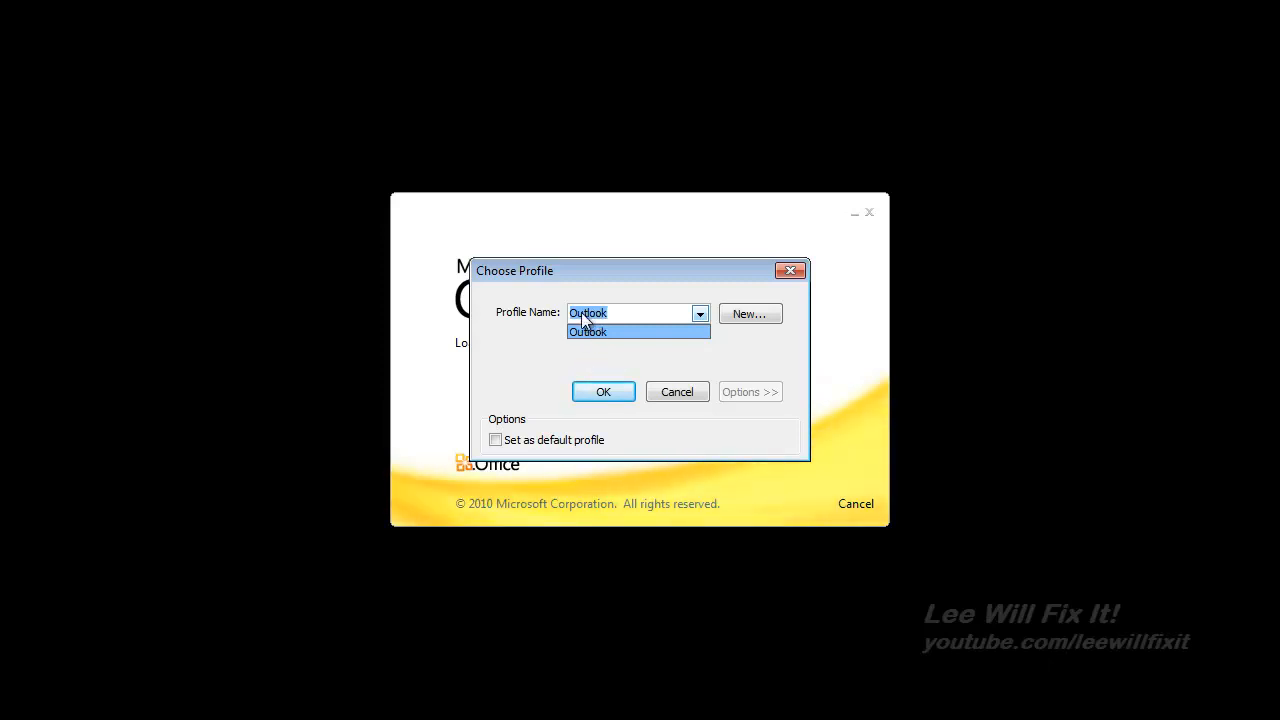
left_click(496, 440)
left_click(496, 440)
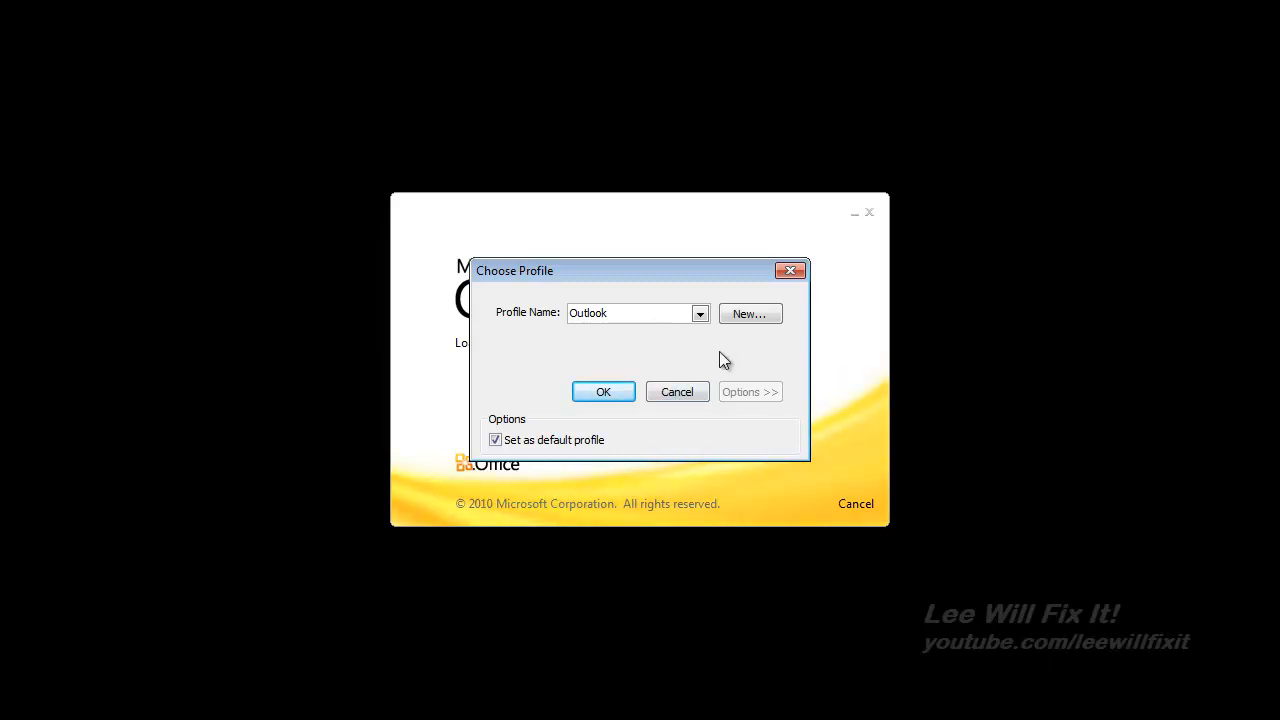
left_click(700, 313)
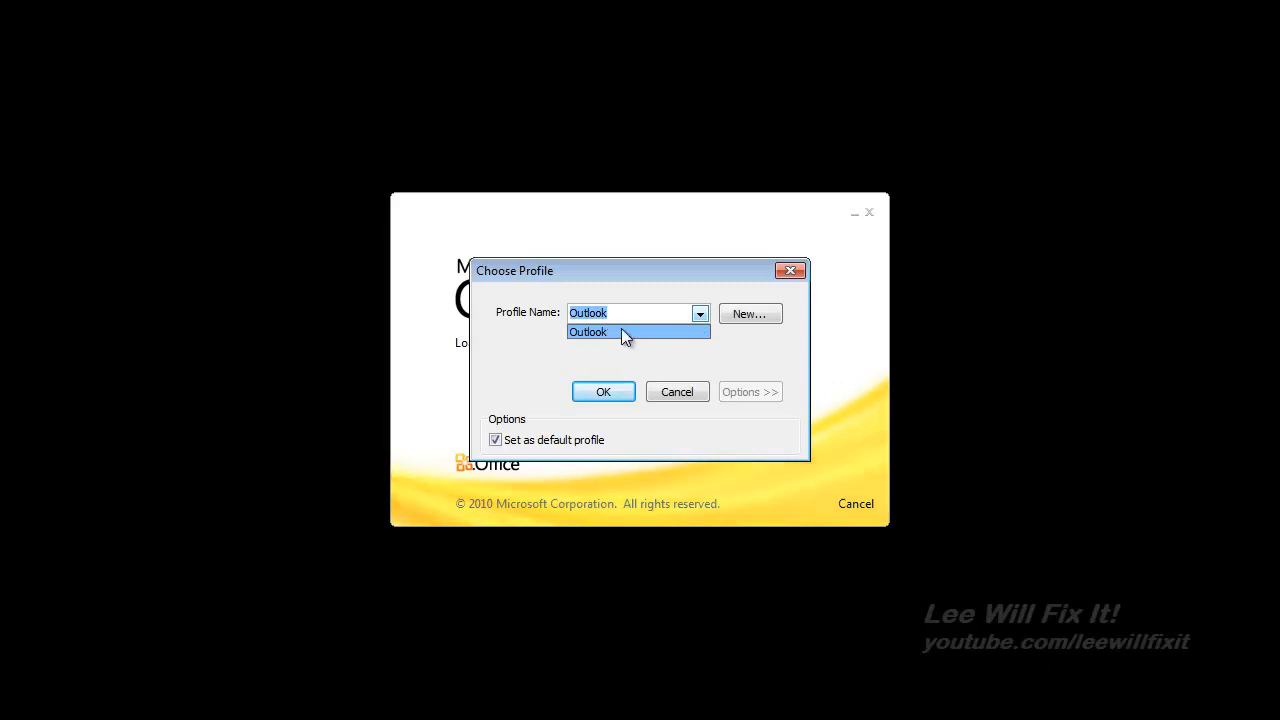
left_click(701, 313)
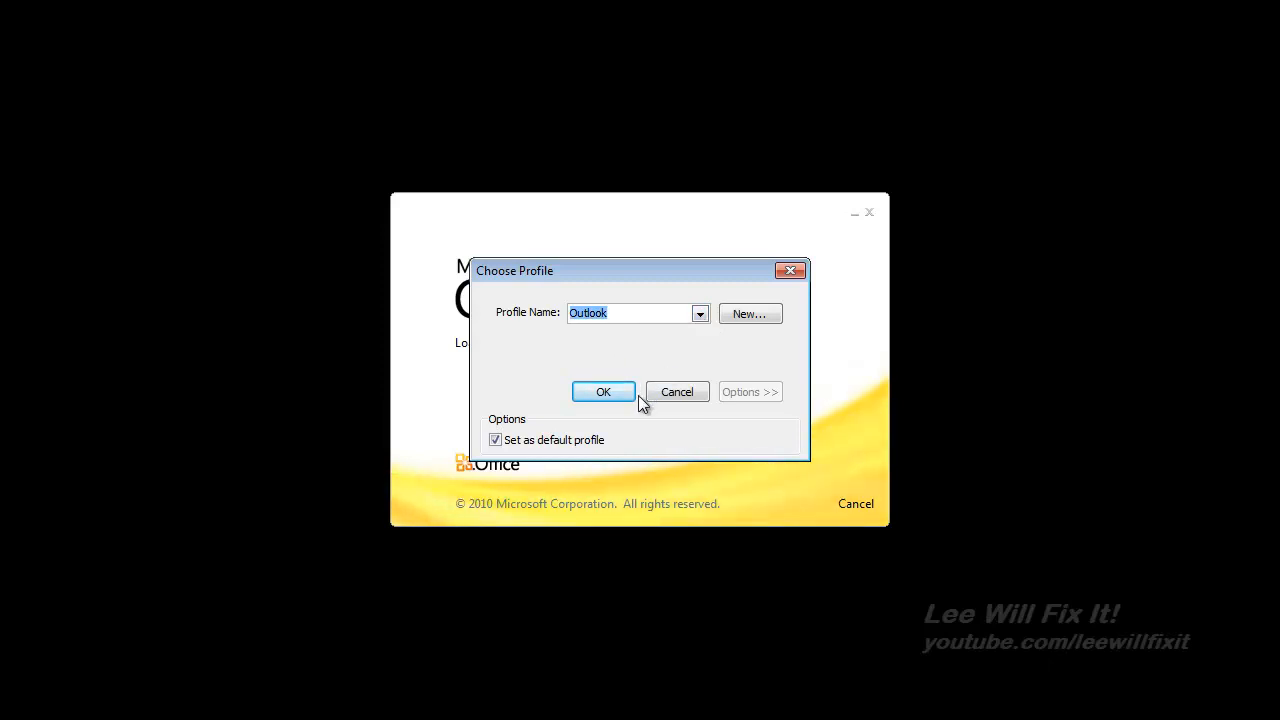
left_click(670, 397)
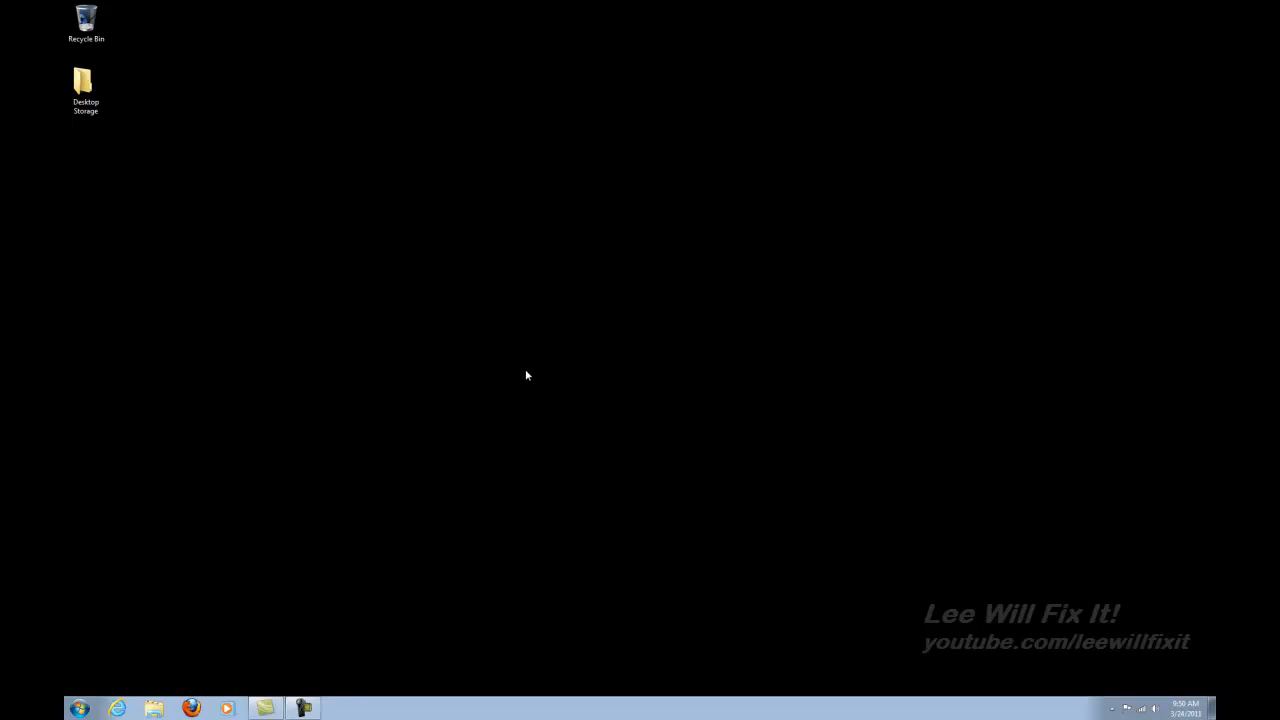
Step: Open the Control Panel and switch its view through Category and Large icons, ending with Small icons
left_click(86, 708)
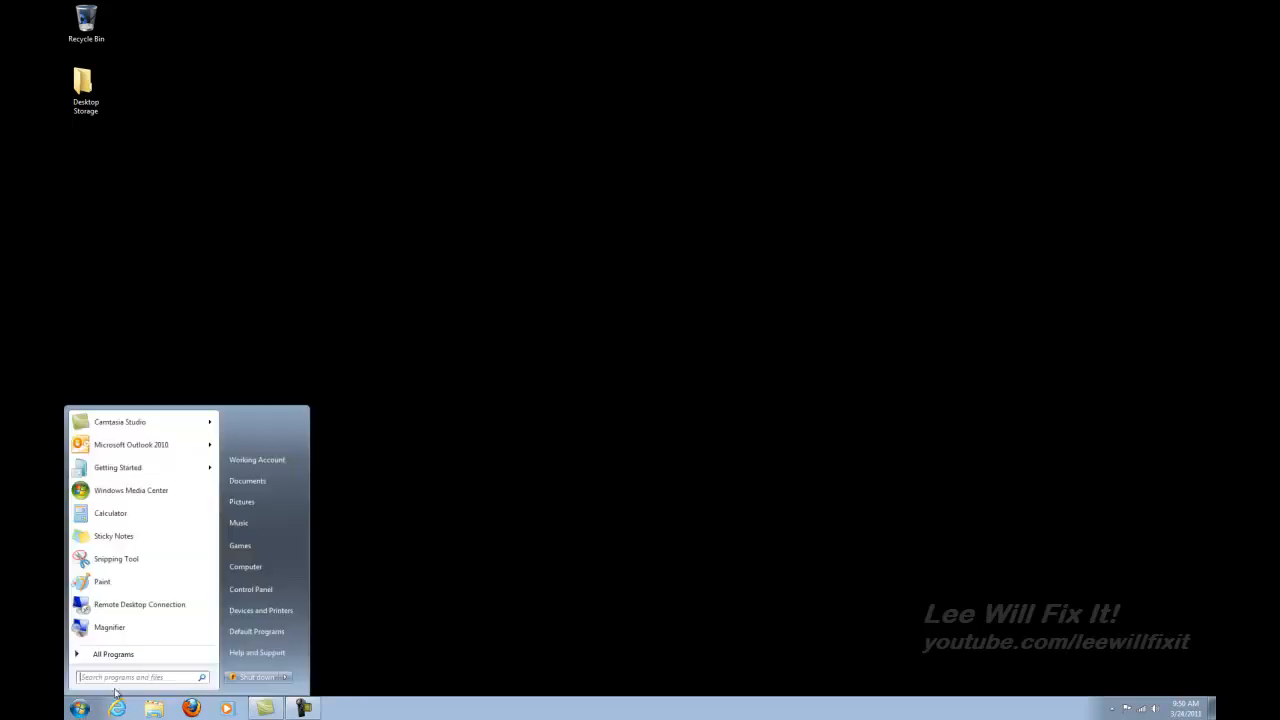
left_click(251, 590)
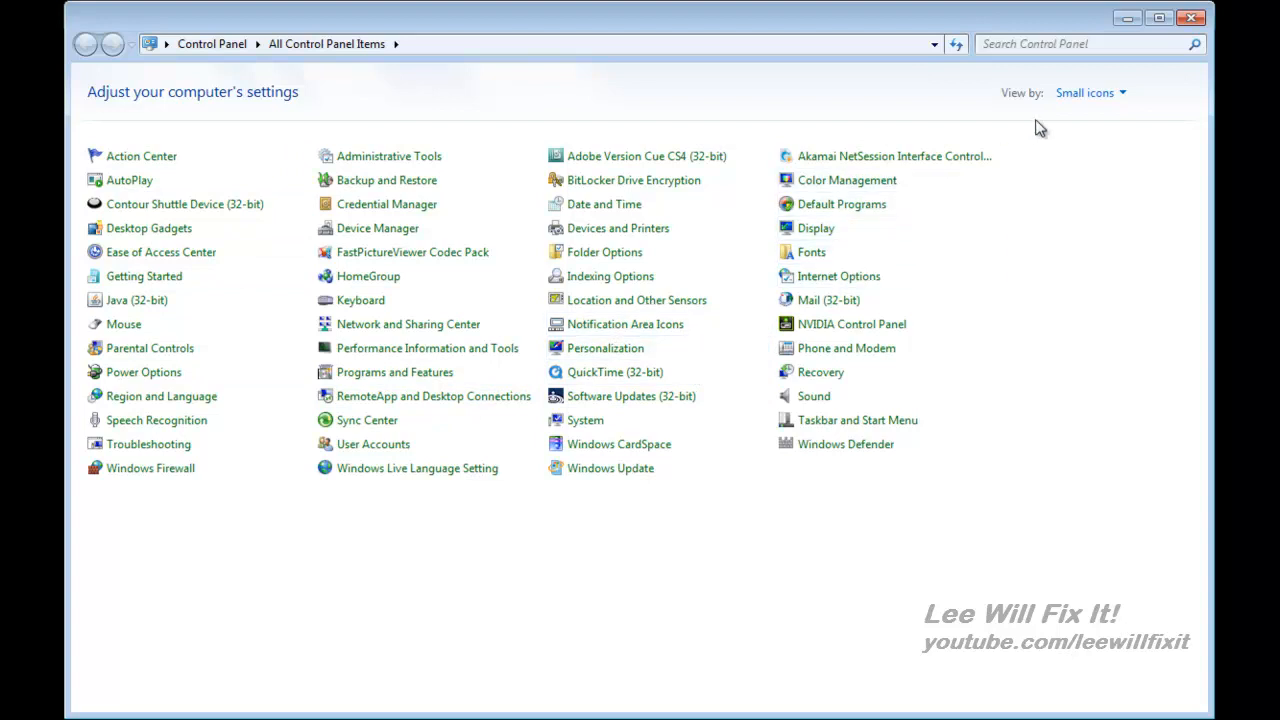
left_click(1094, 99)
left_click(1100, 117)
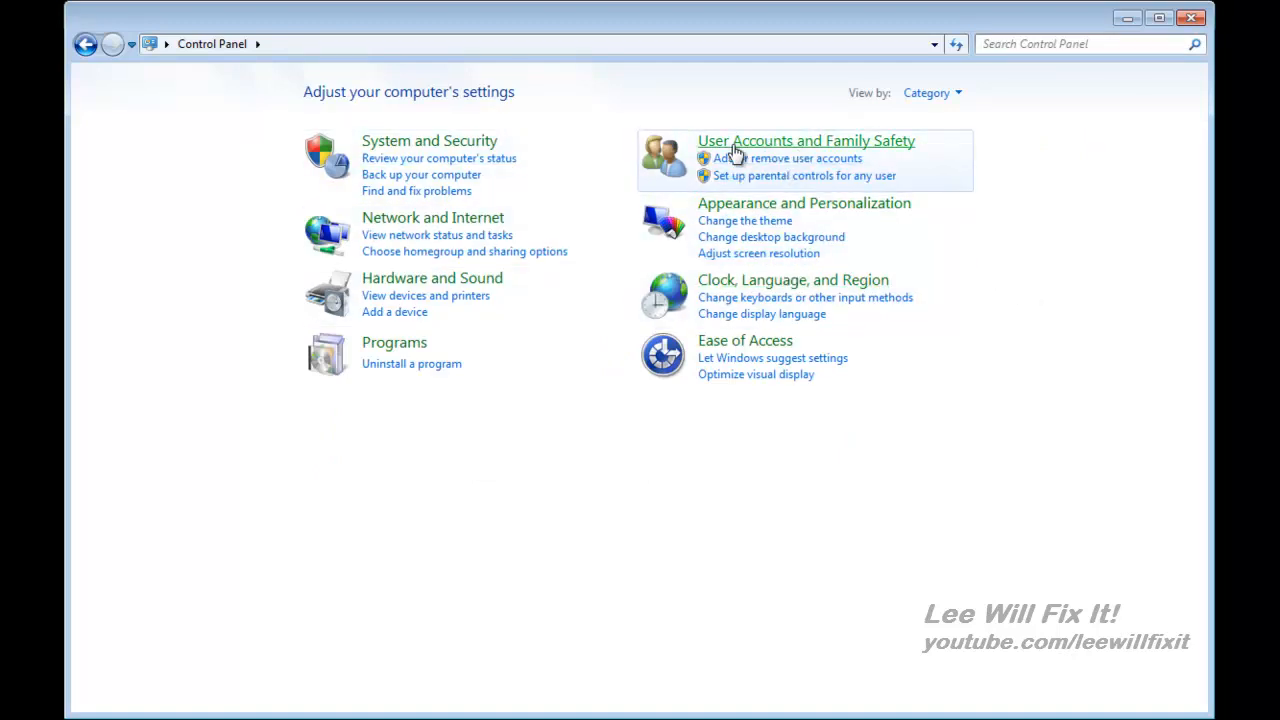
left_click(952, 94)
left_click(951, 147)
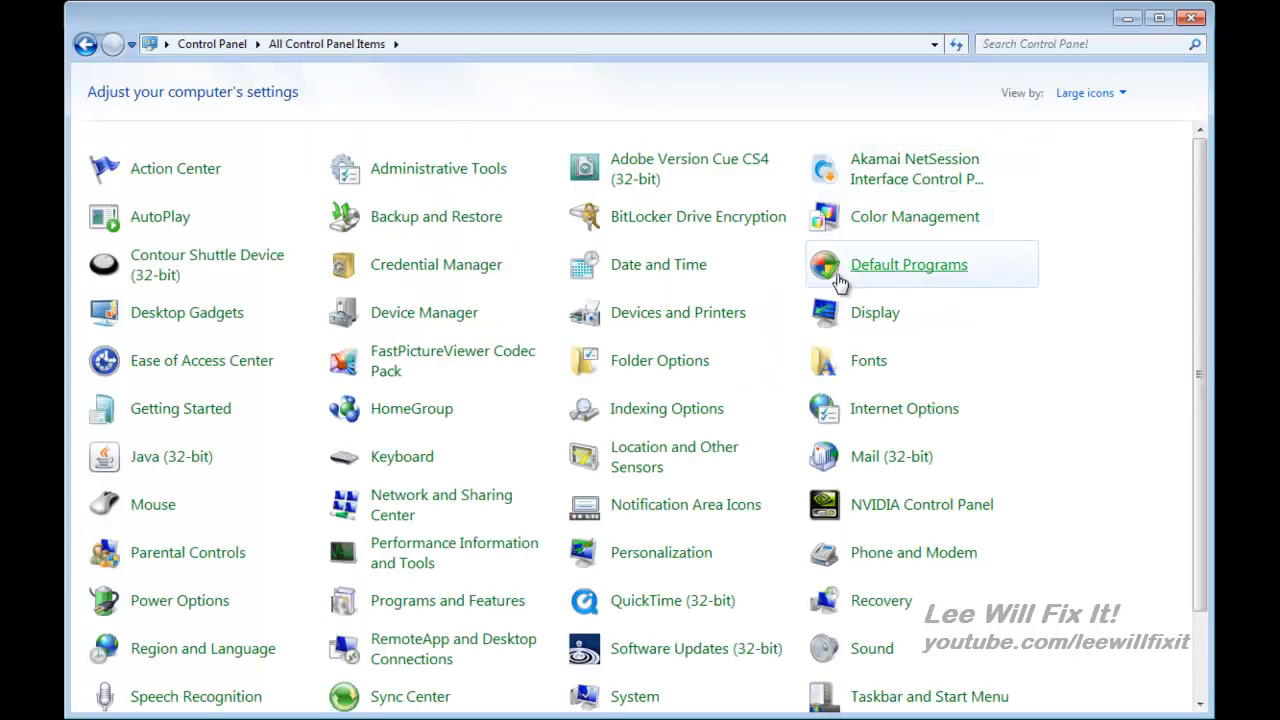
scroll(877, 487, "down", 1)
scroll(877, 487, "up", 1)
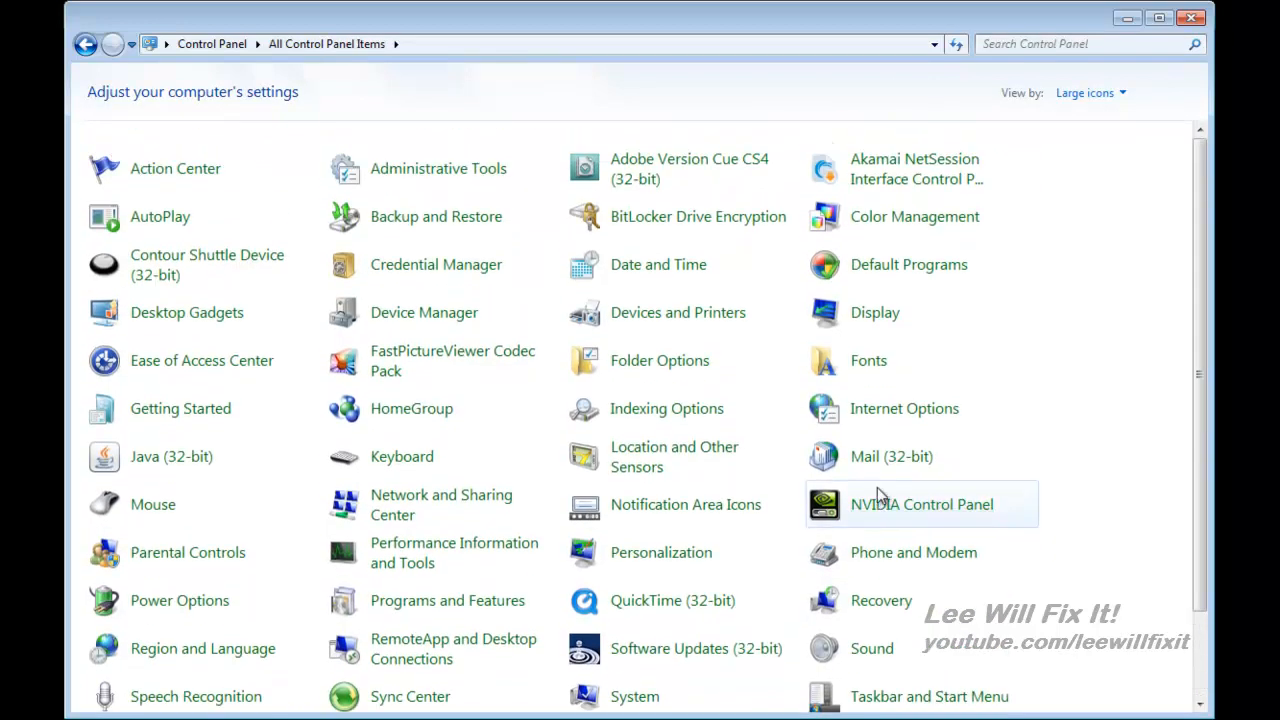
left_click(1079, 100)
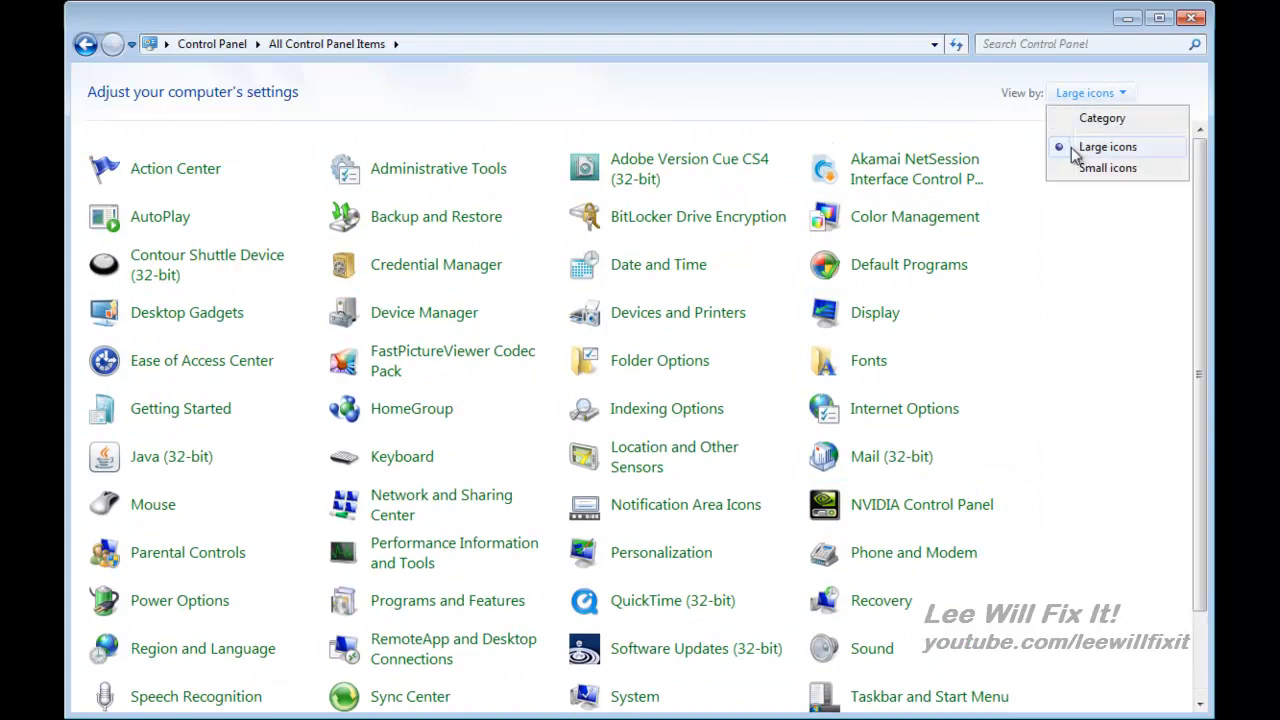
left_click(1083, 167)
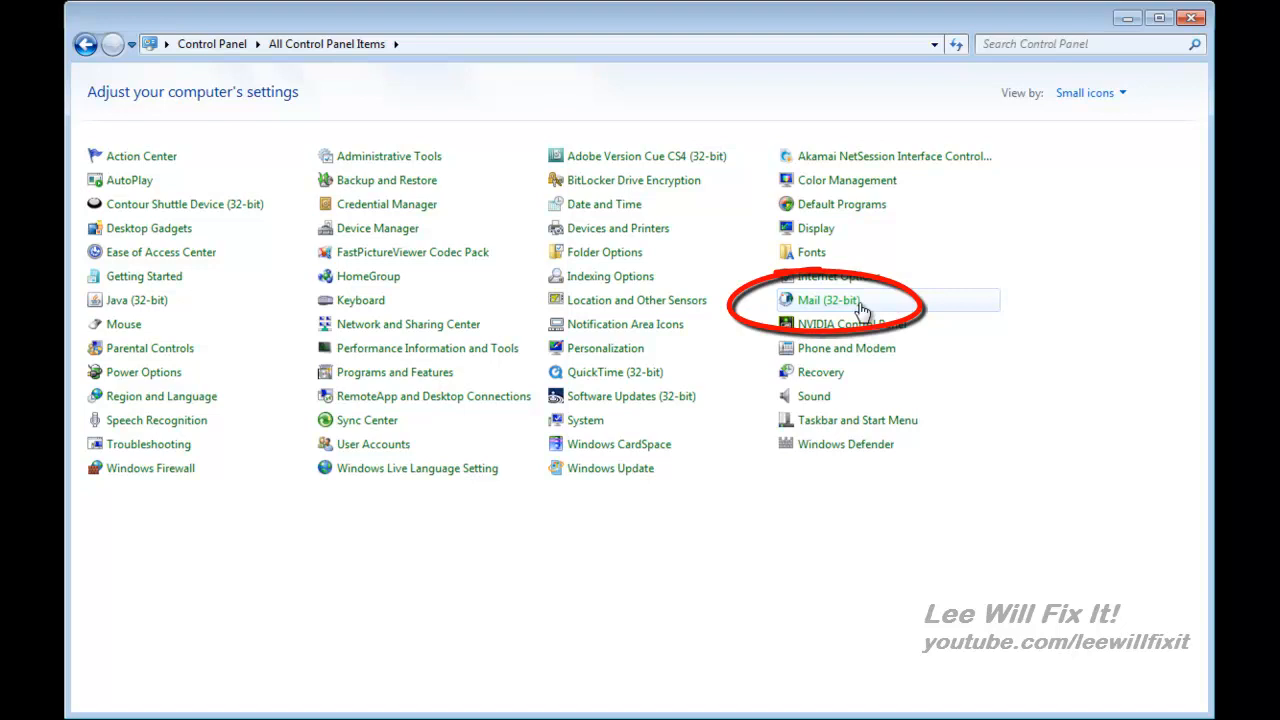
Step: Open the Mail (32-bit) setup from the Control Panel and show the list of configured mail profiles
left_click(848, 308)
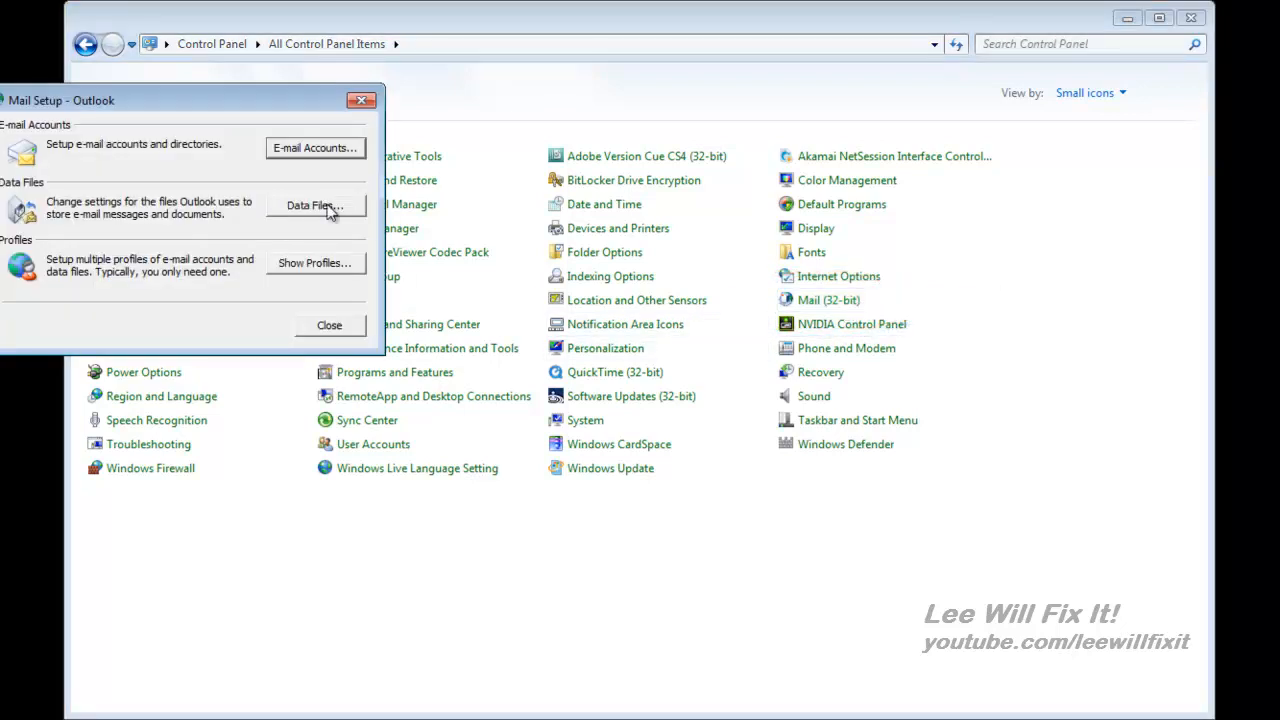
left_click_drag(217, 95, 634, 220)
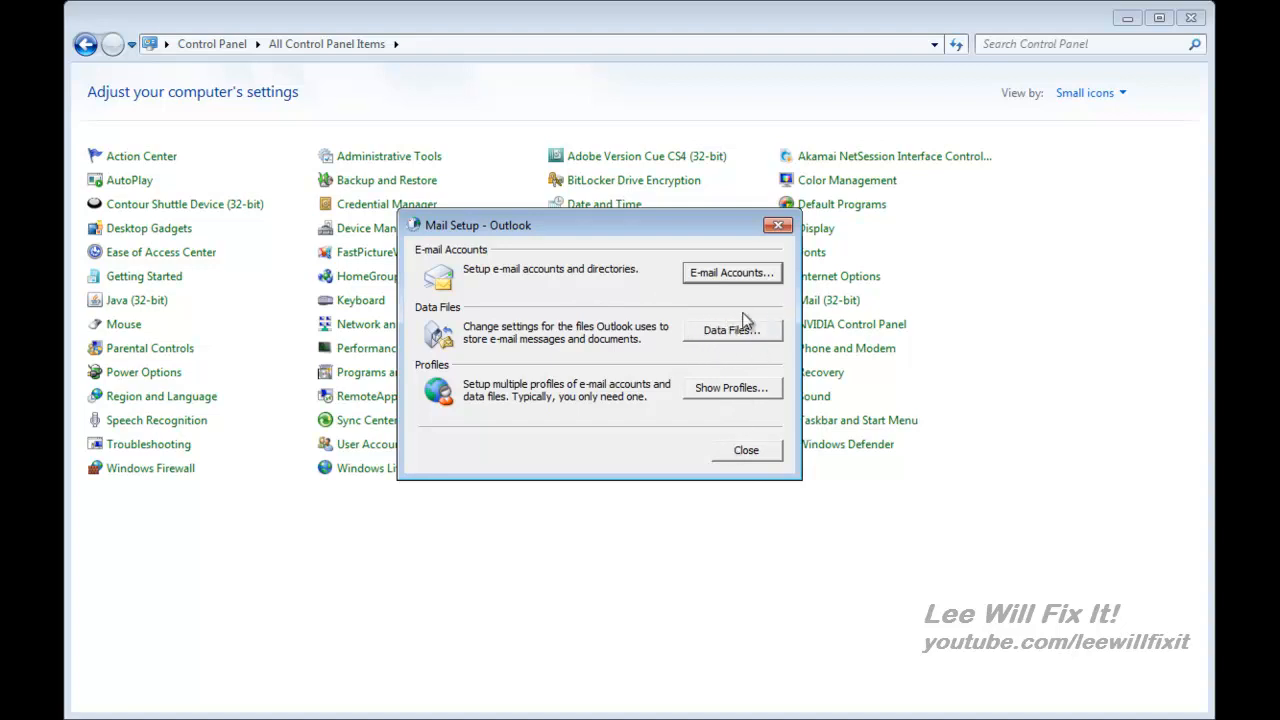
left_click(751, 388)
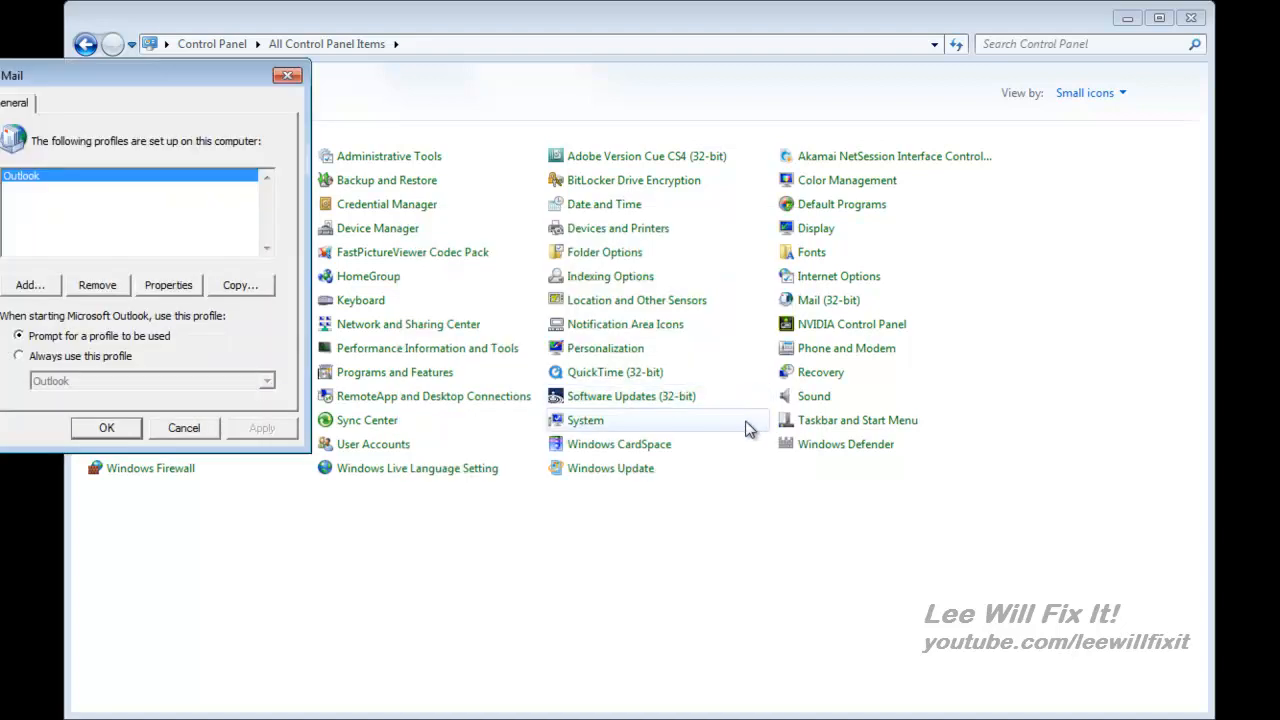
left_click_drag(163, 77, 663, 197)
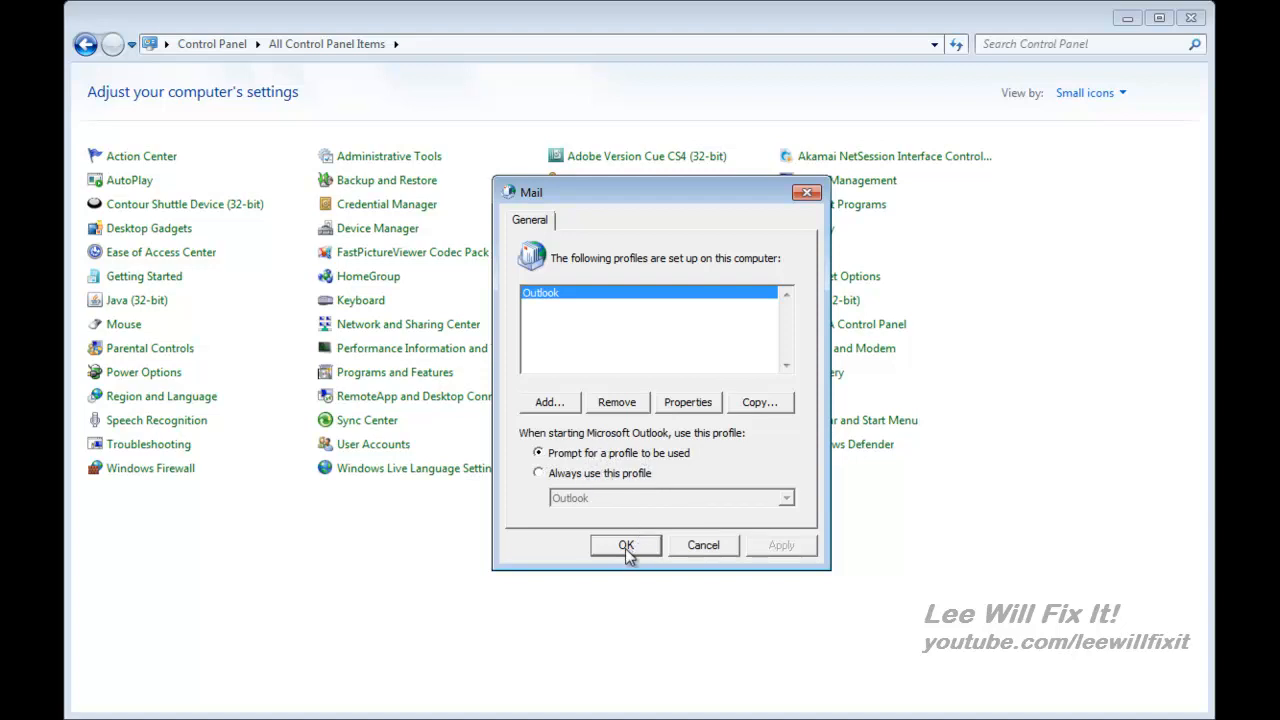
Step: Set Microsoft Outlook to always use the Outlook profile at startup, apply the setting, and close the Control Panel
left_click(539, 473)
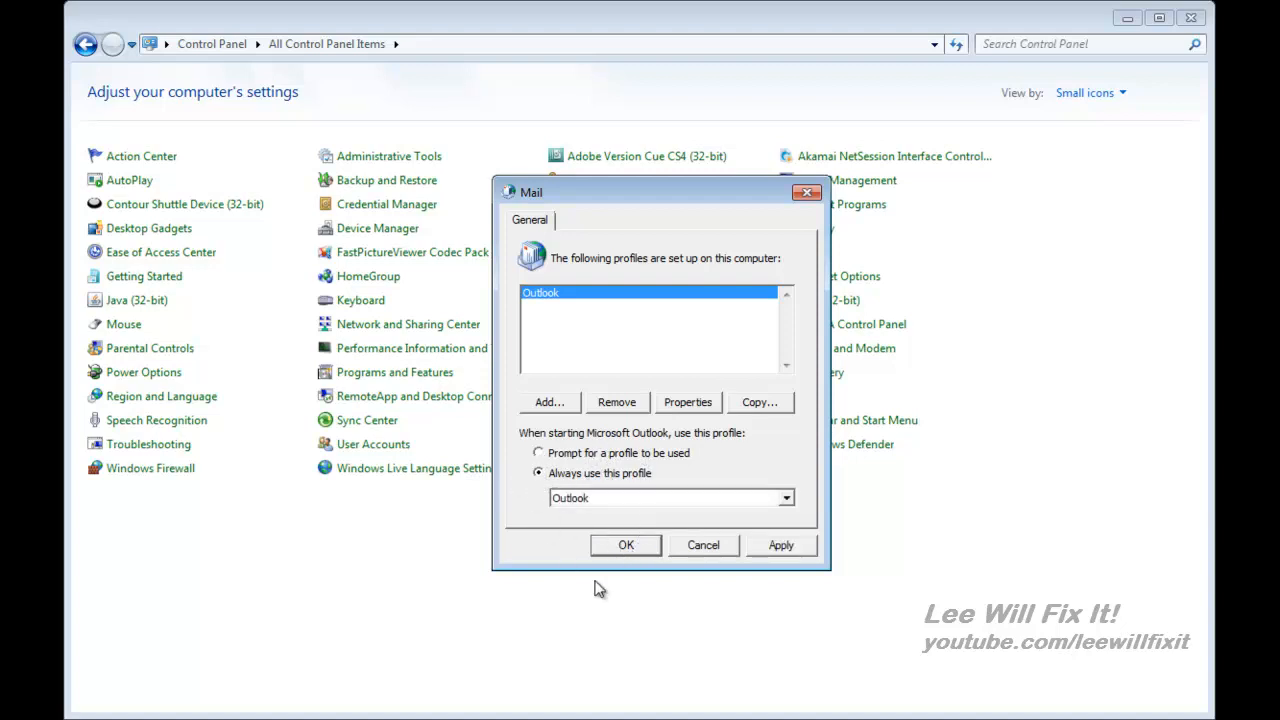
left_click(789, 498)
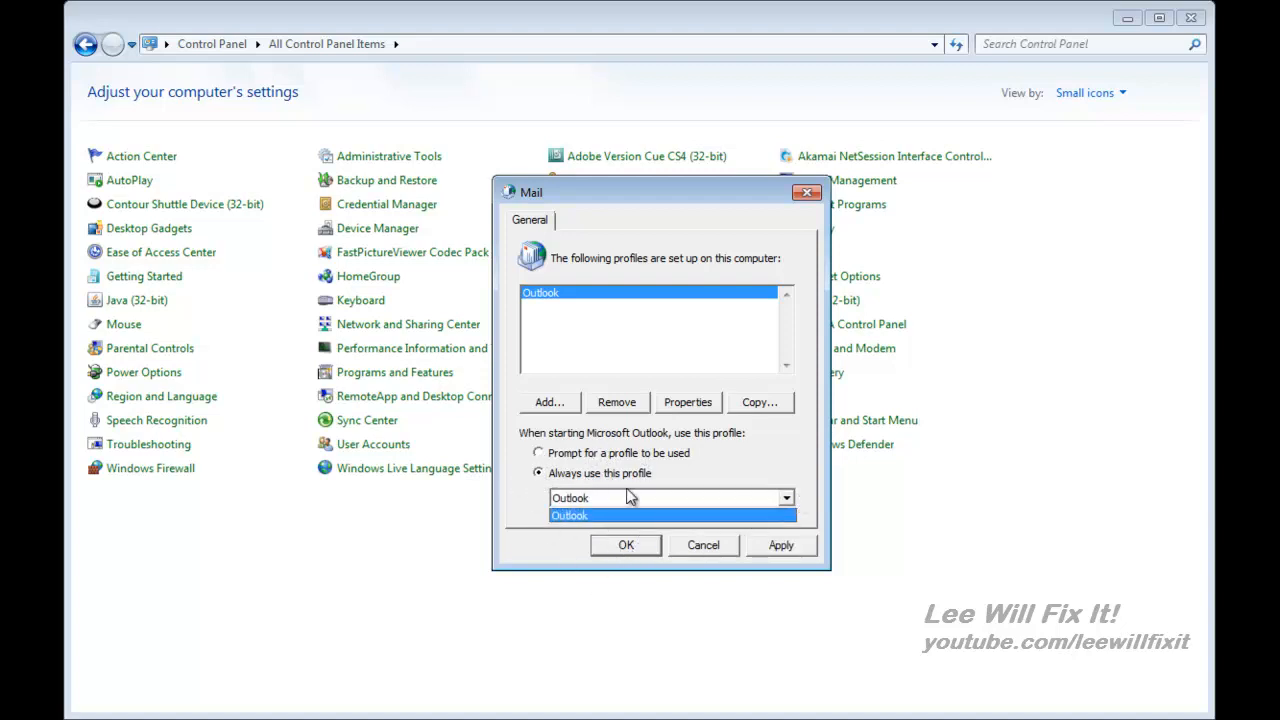
left_click(790, 500)
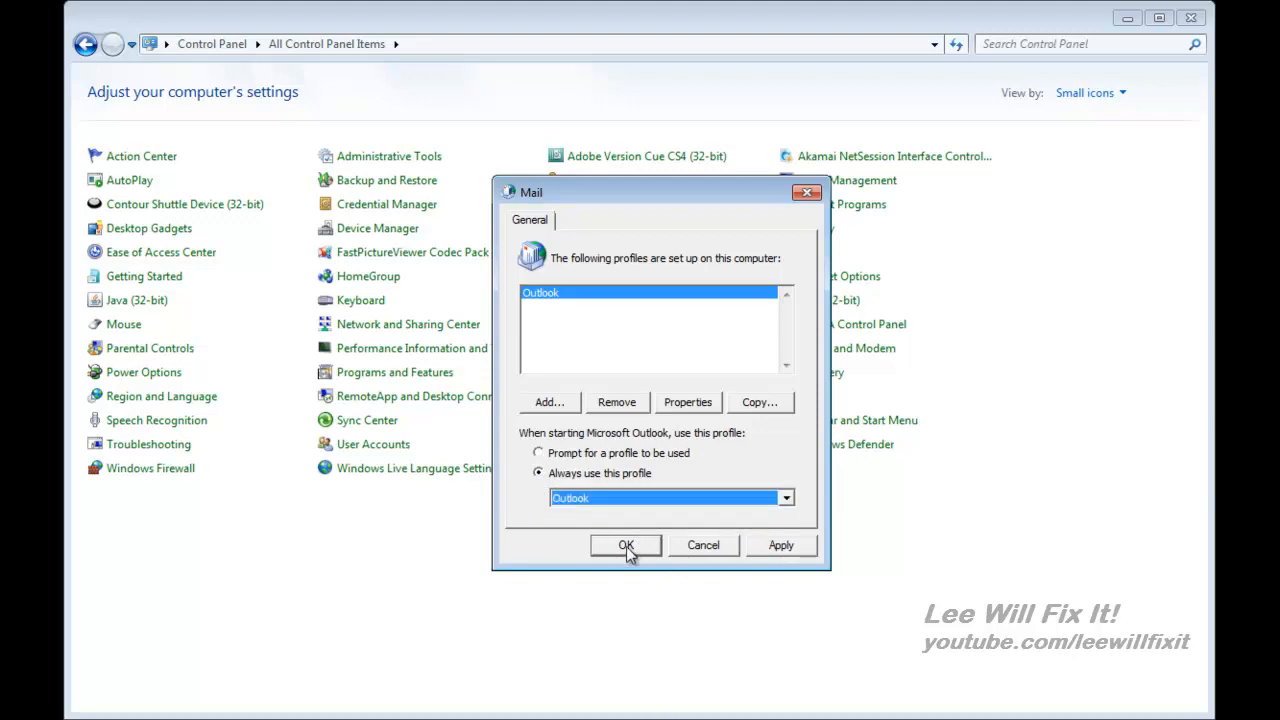
left_click(626, 546)
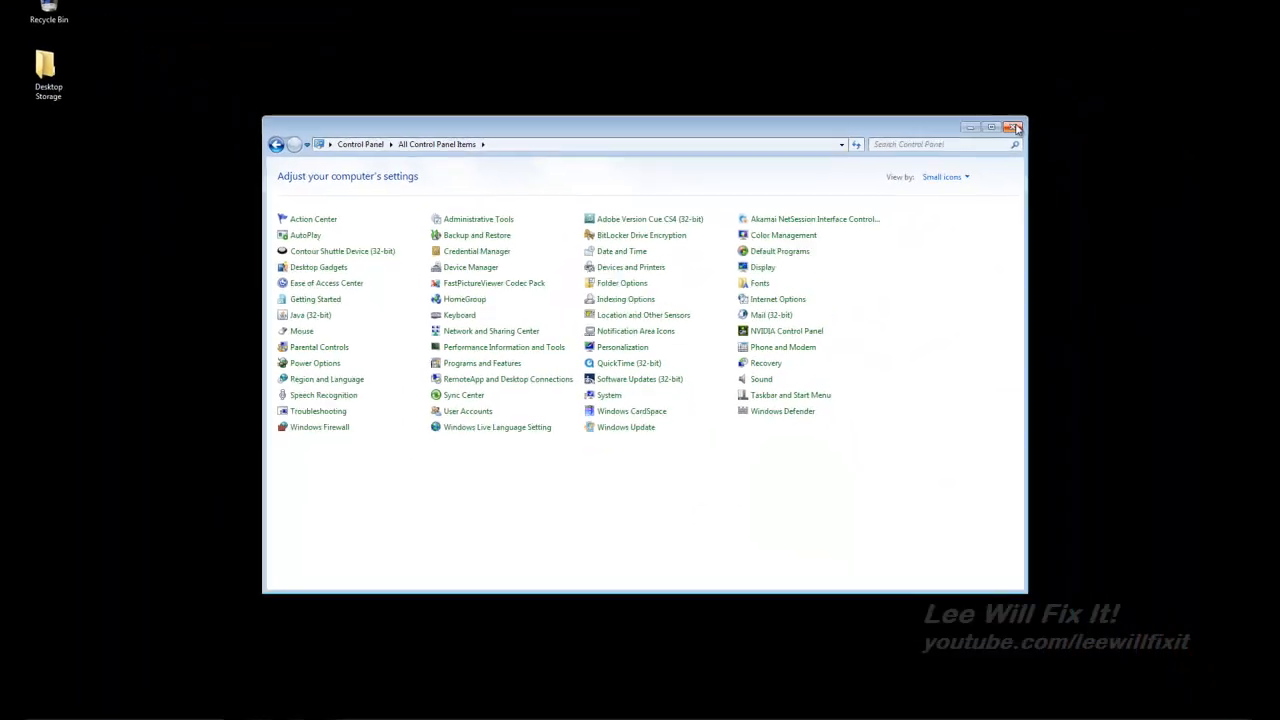
left_click(1022, 124)
Step: Launch Microsoft Outlook 2010 to check its startup and account information, and close it
left_click(40, 719)
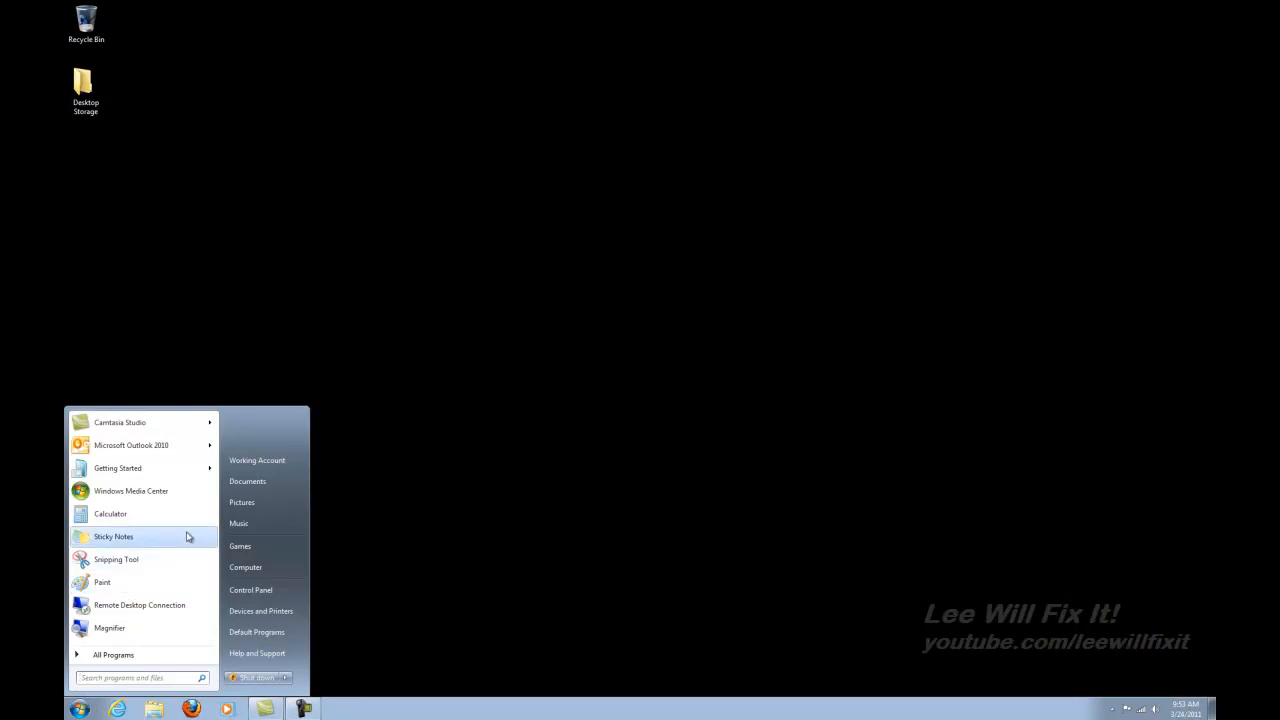
left_click(135, 445)
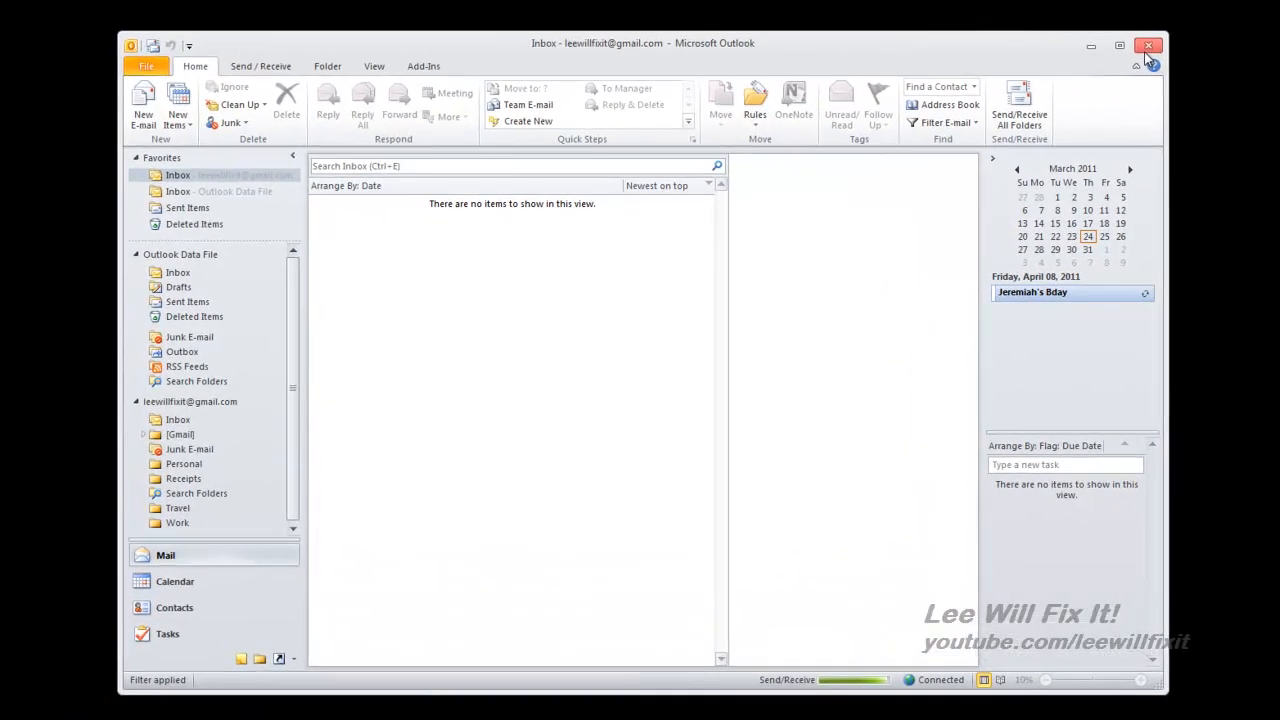
left_click(146, 67)
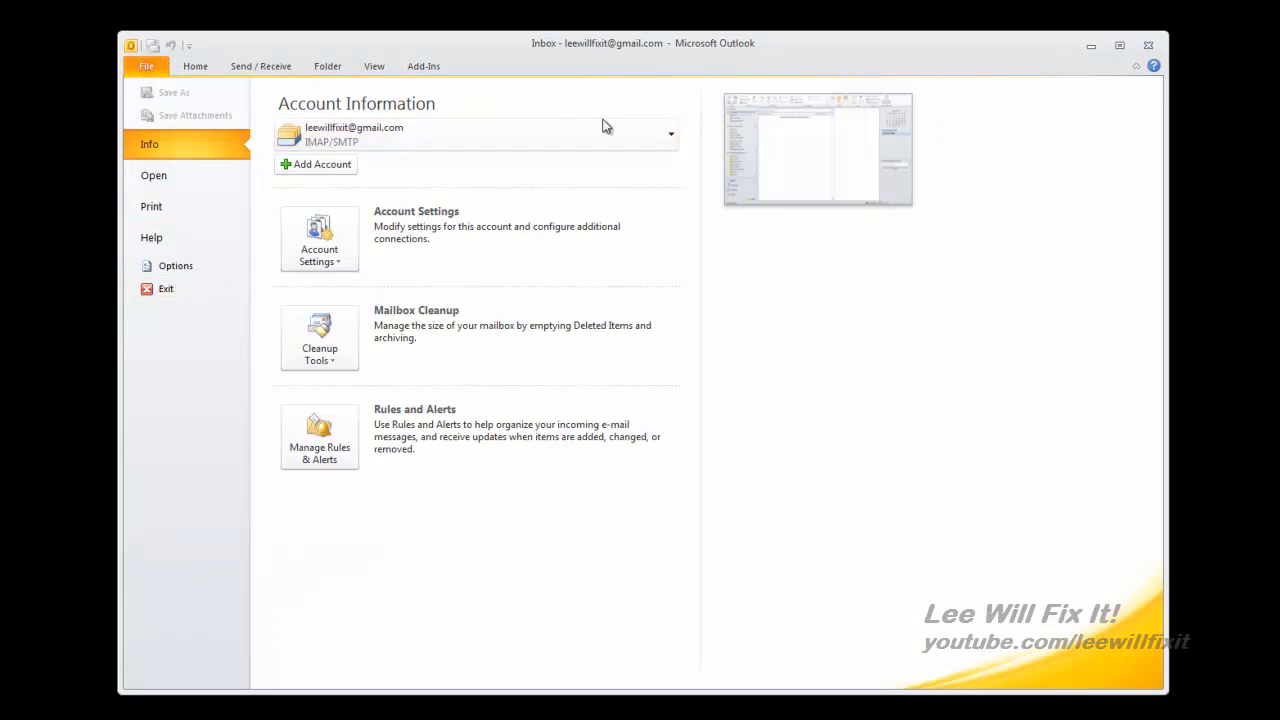
left_click(1151, 44)
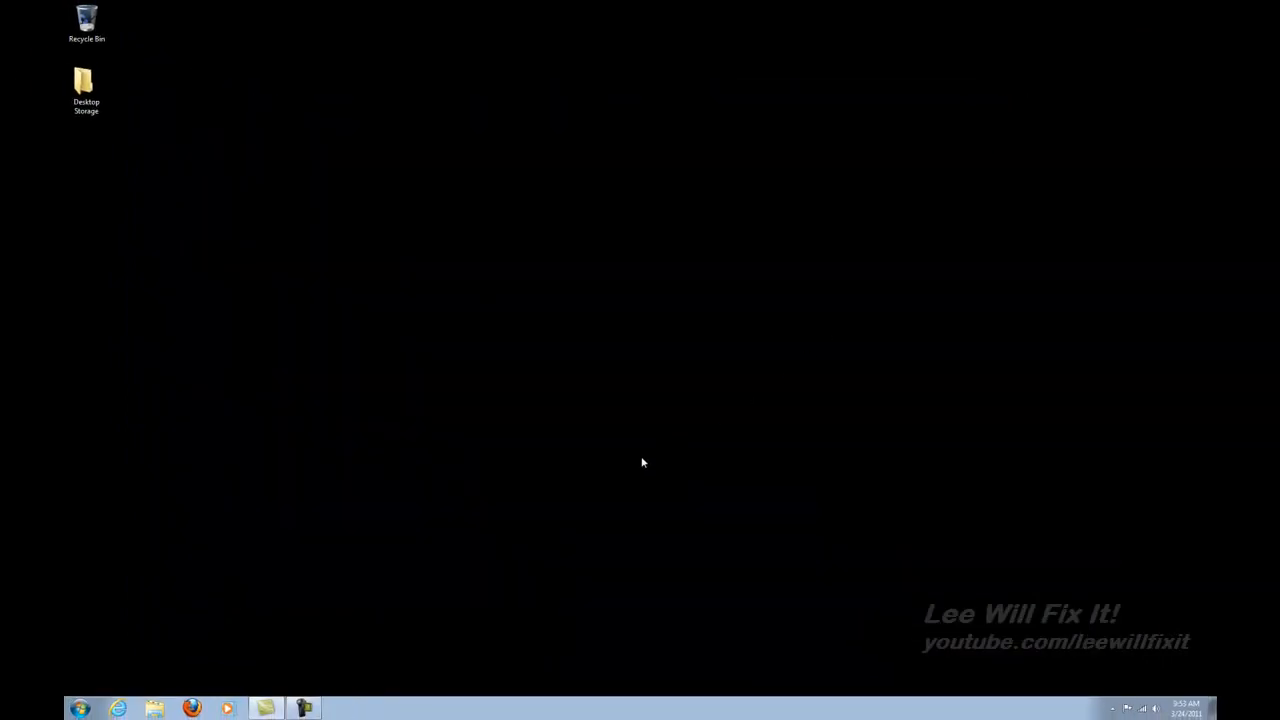
Step: Open Windows Task Manager, look through the running processes for any remaining Outlook process, and close it
right_click(459, 710)
left_click(506, 669)
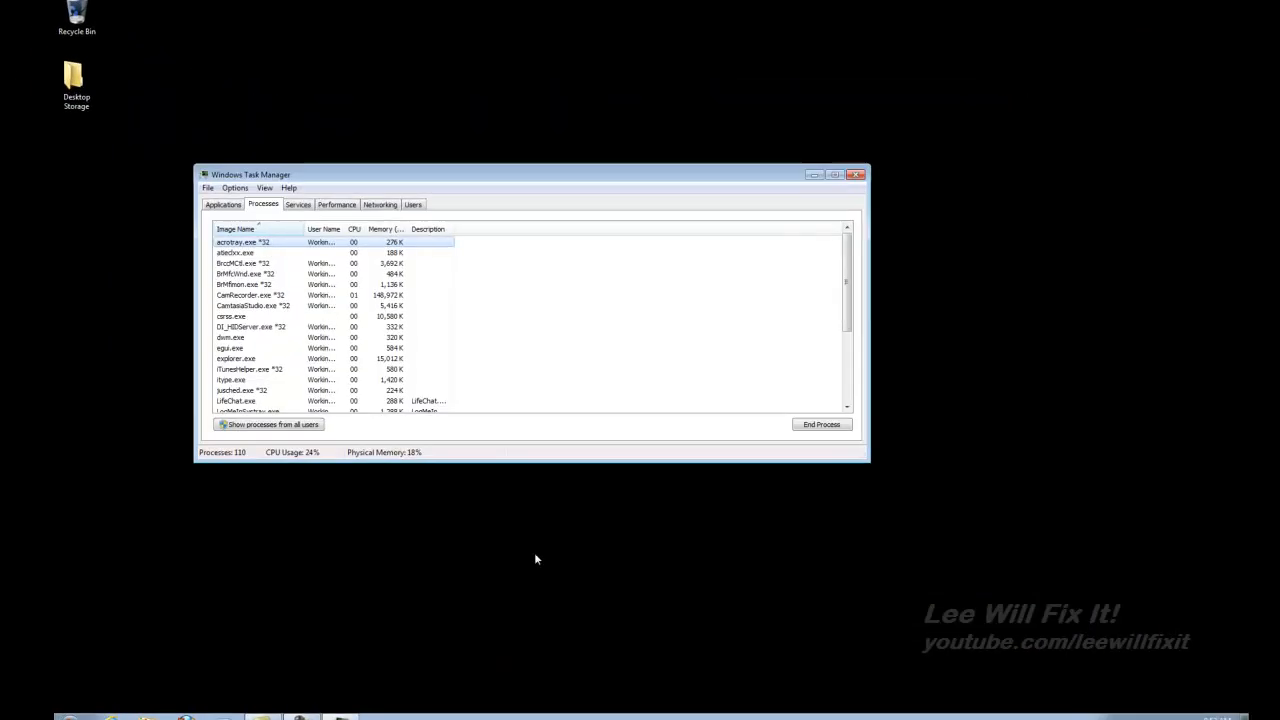
scroll(430, 358, "down", 4)
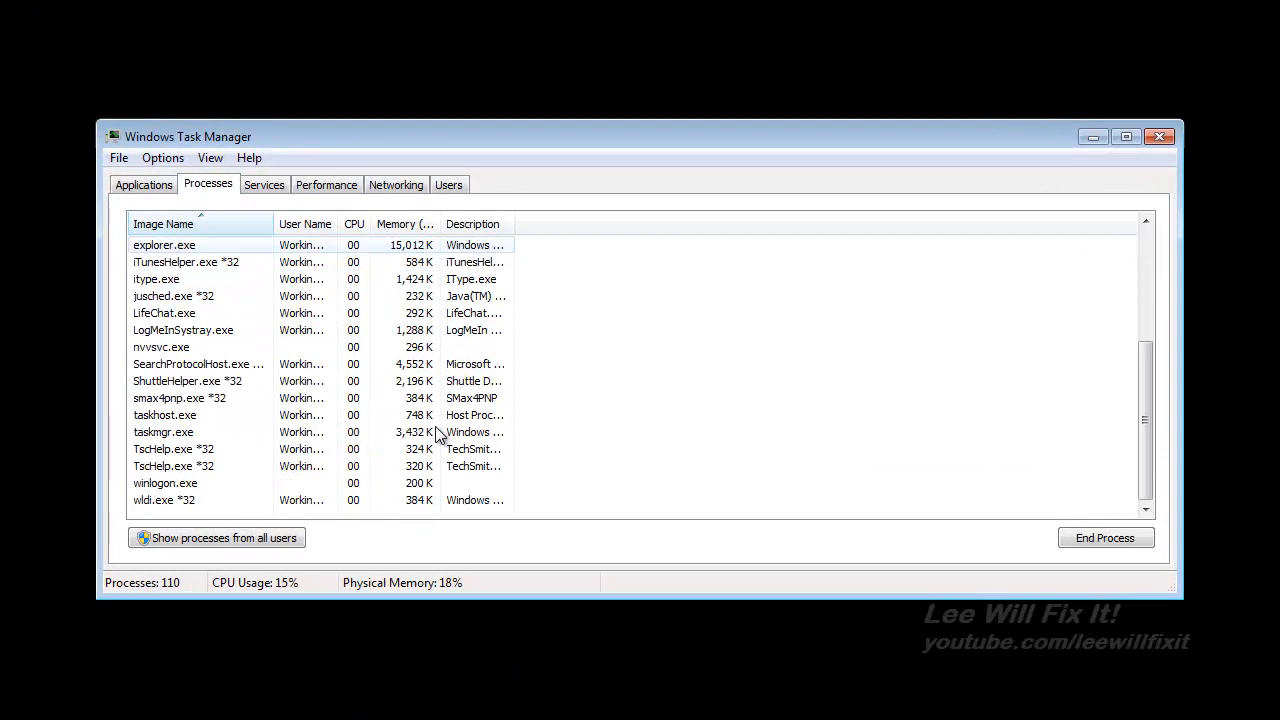
scroll(440, 432, "up", 3)
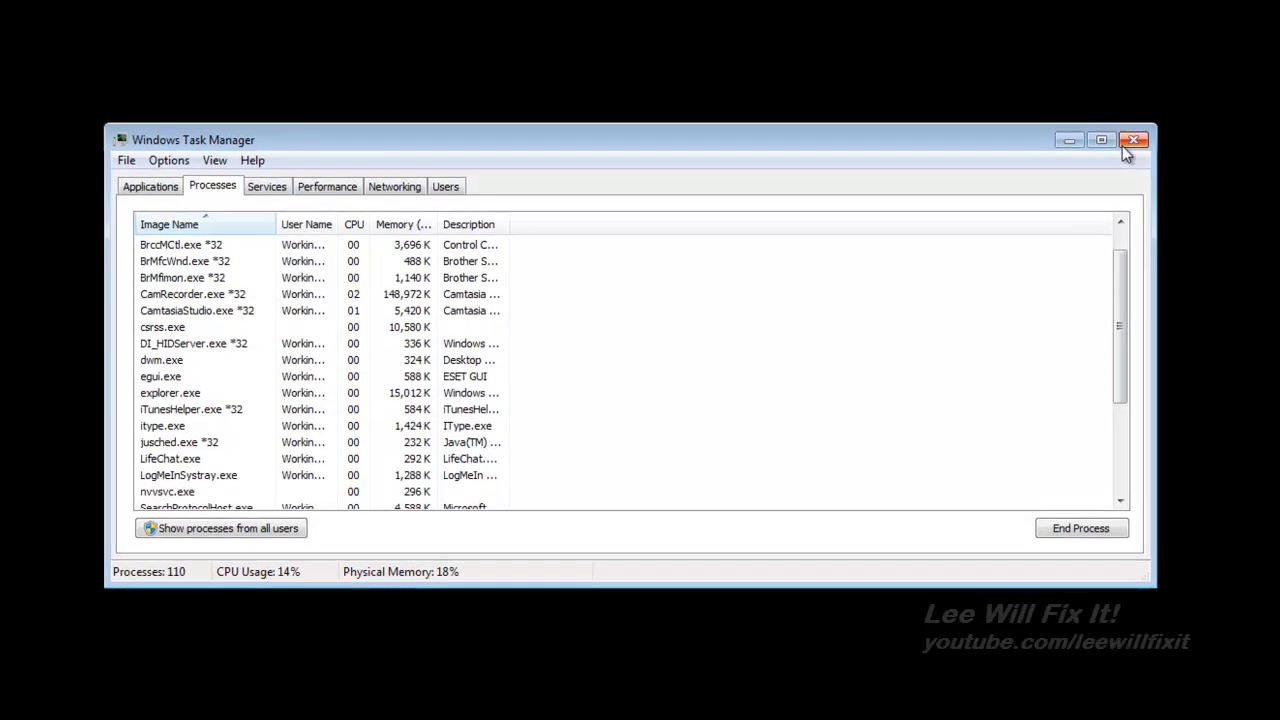
left_click(1132, 140)
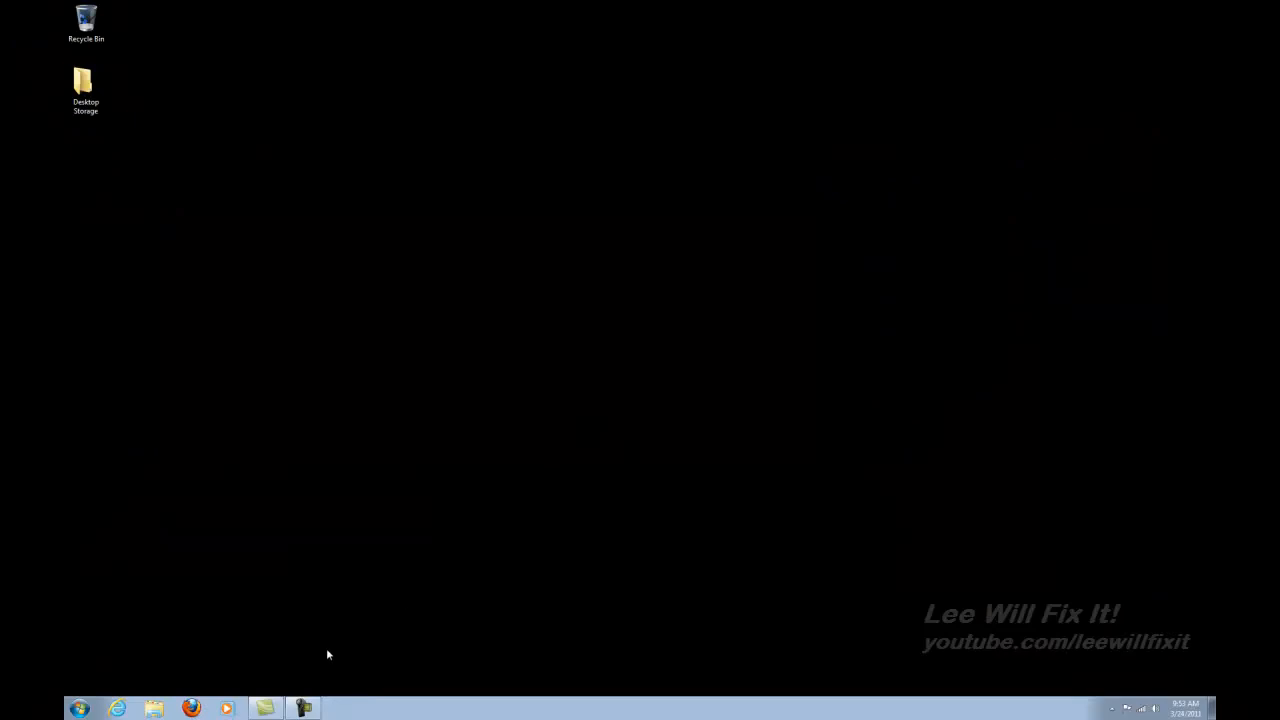